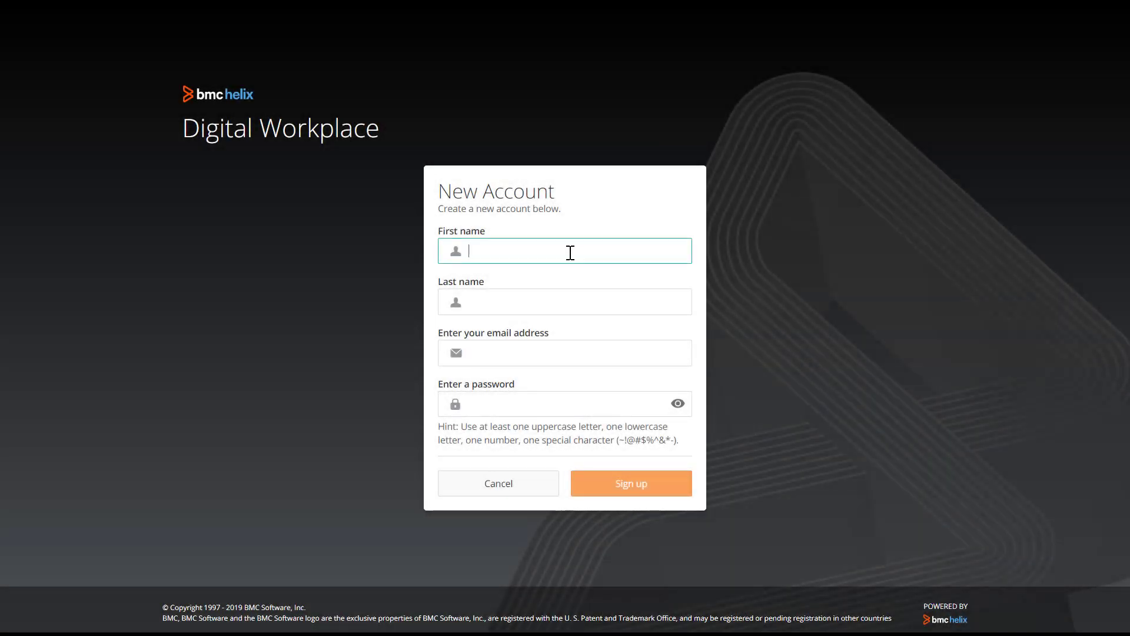
{"action": "left_click", "coordinate": [561, 300]}
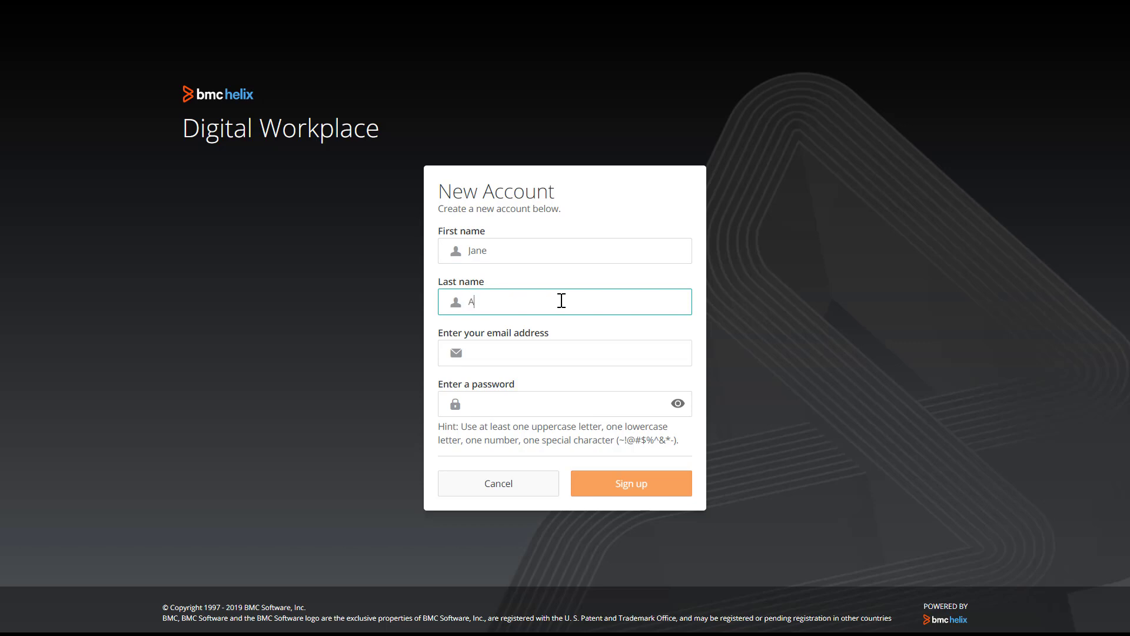
{"action": "left_click", "coordinate": [526, 357]}
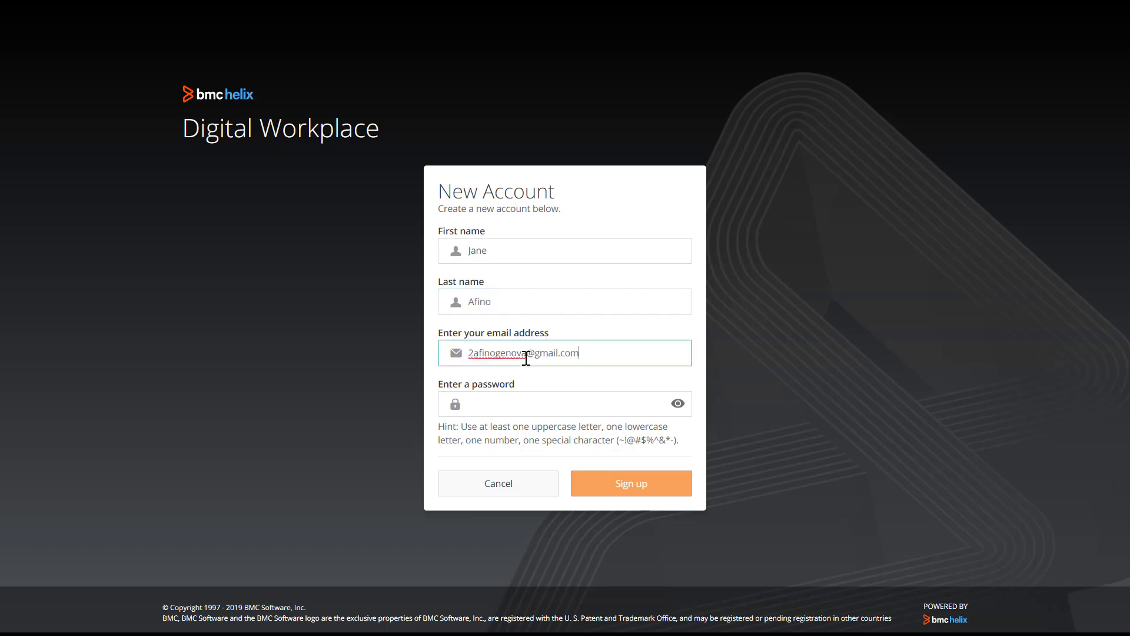
{"action": "left_click", "coordinate": [516, 401]}
{"action": "type", "text": "••"}
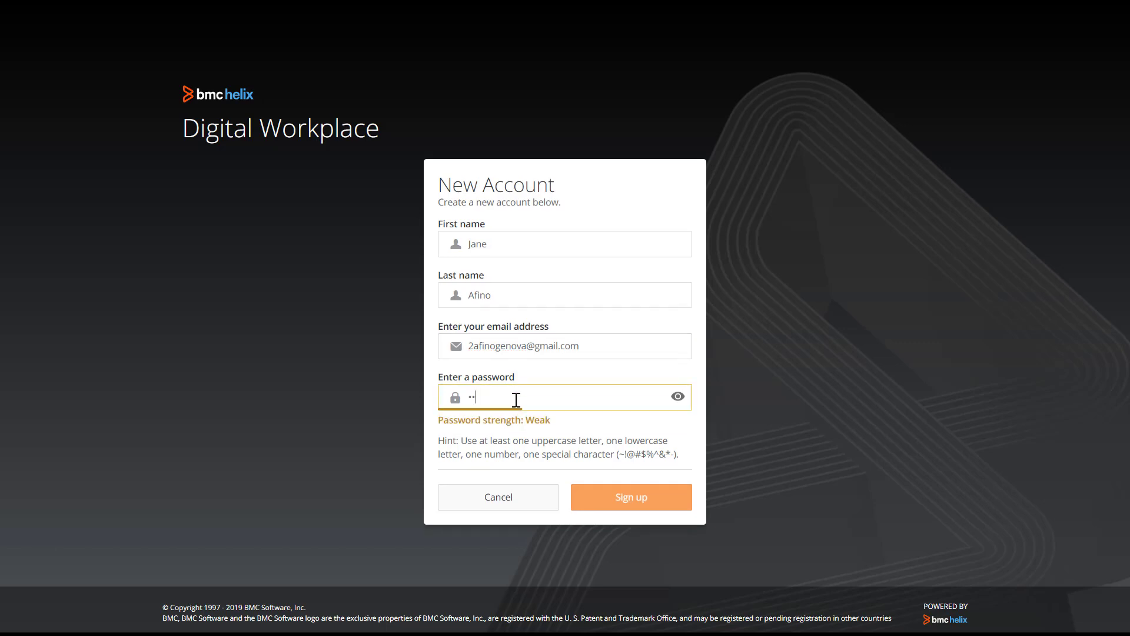
{"action": "type", "text": "•••"}
{"action": "type", "text": "•••"}
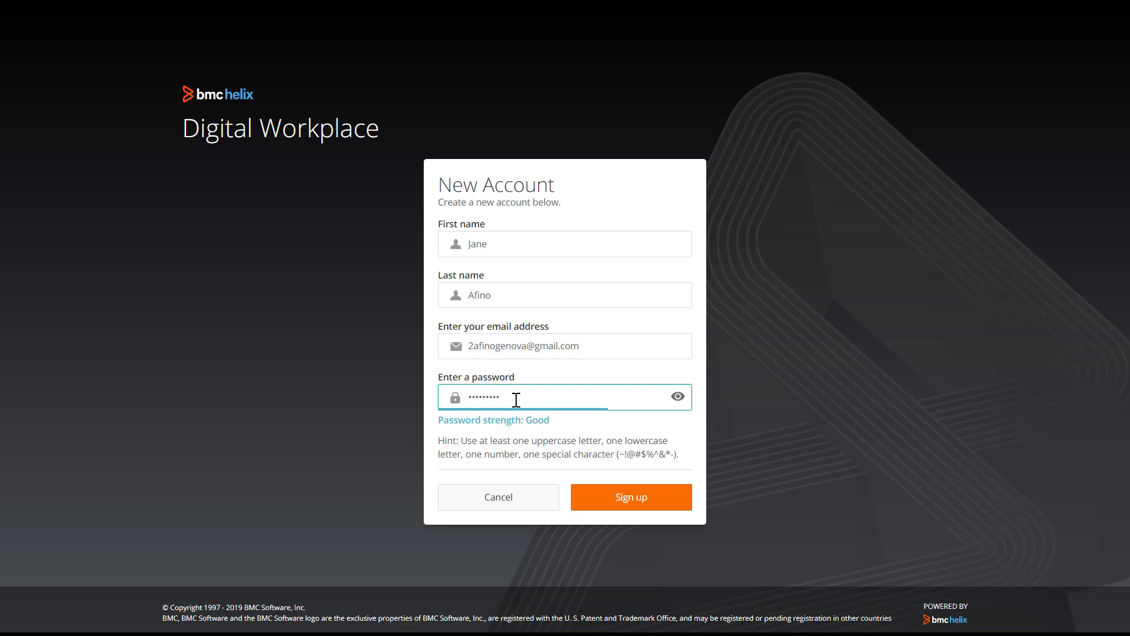
{"action": "left_click", "coordinate": [608, 501]}
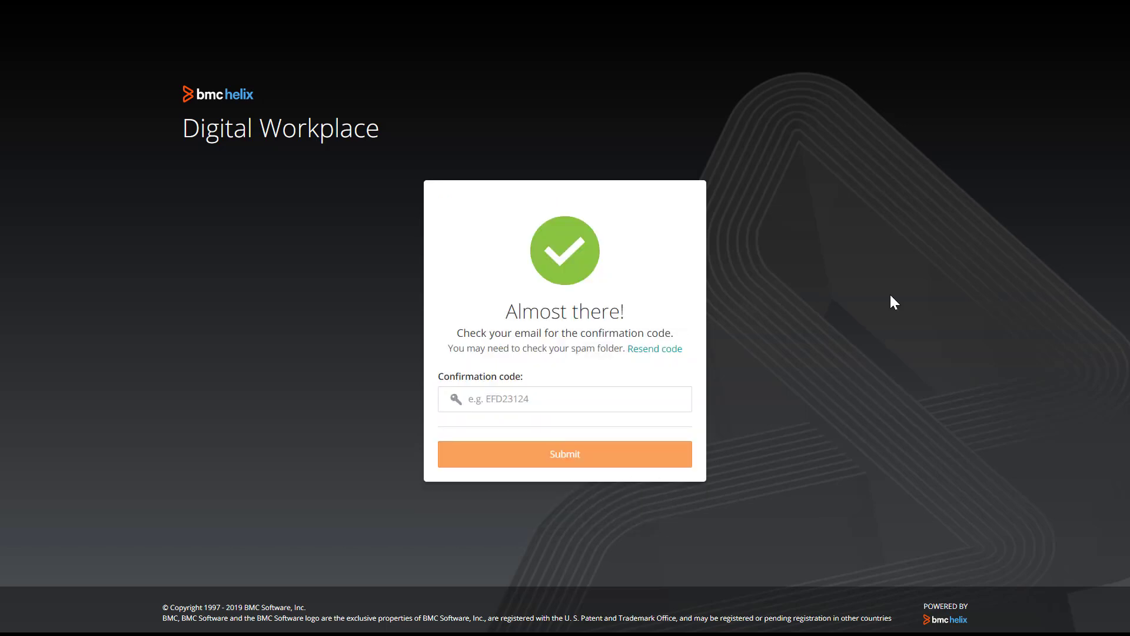
Step: Paste the emailed confirmation code and submit it to activate the account
{"action": "left_click", "coordinate": [560, 396]}
{"action": "key", "text": "ctrl+v"}
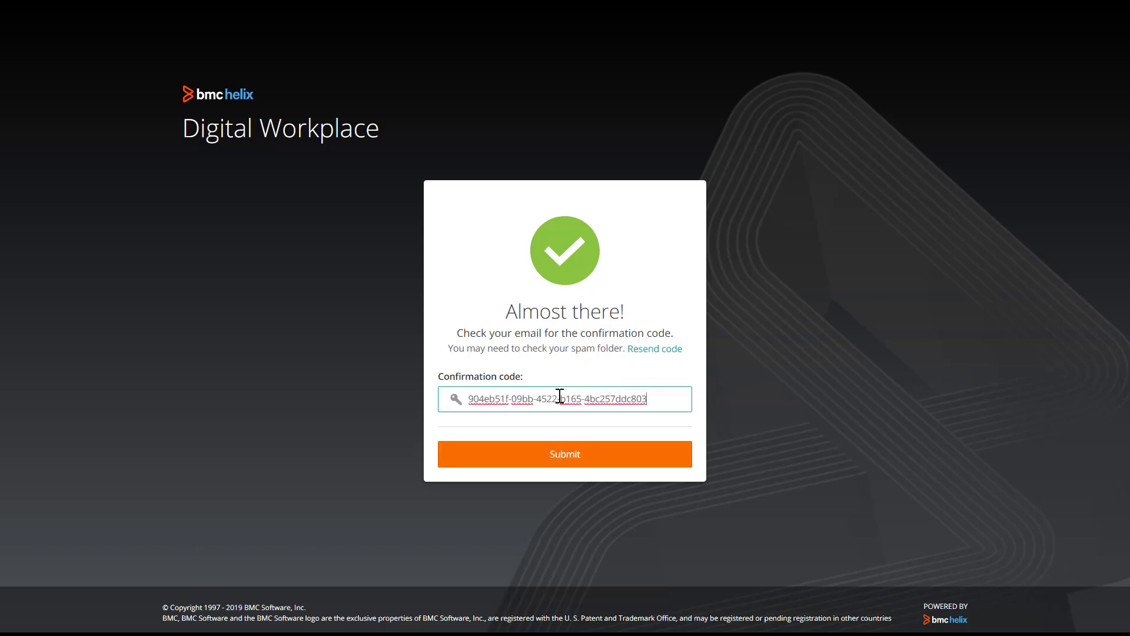
{"action": "left_click", "coordinate": [557, 453]}
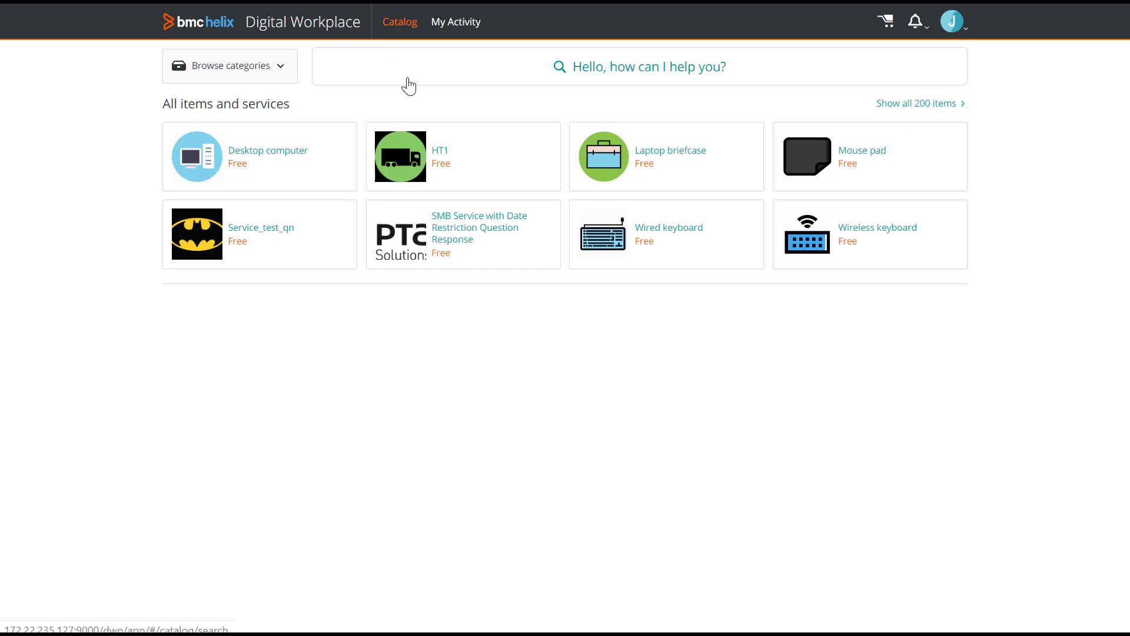
Step: Open the Laptop briefcase item details from the catalog
{"action": "left_click", "coordinate": [694, 167]}
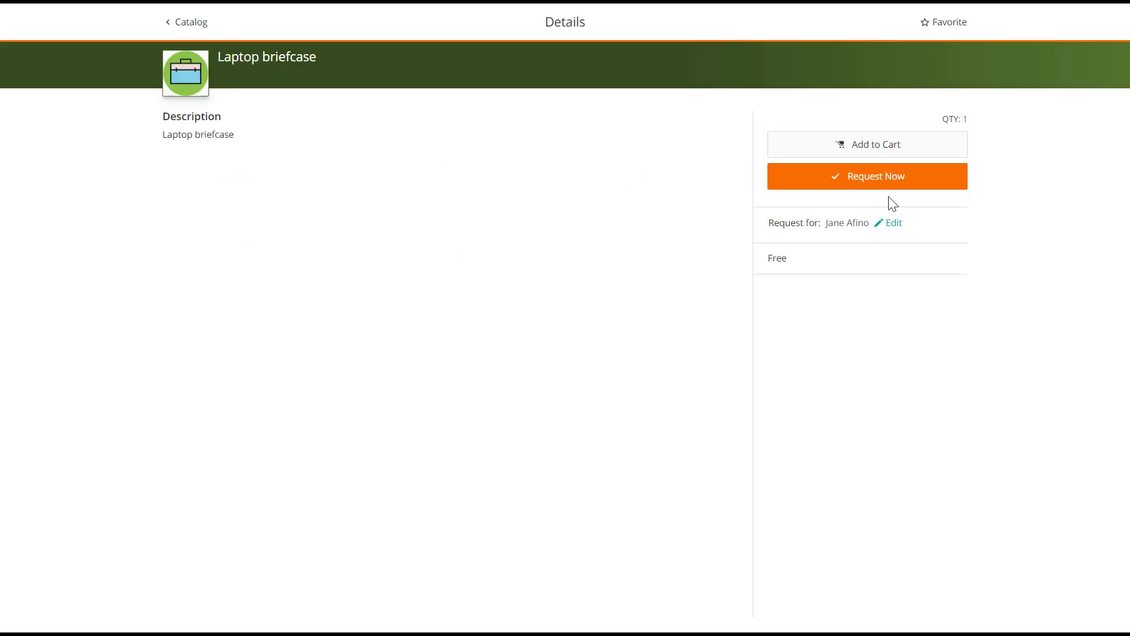
Step: View the submitted requests list, showing the Laptop briefcase request In Progress
{"action": "left_click", "coordinate": [952, 165]}
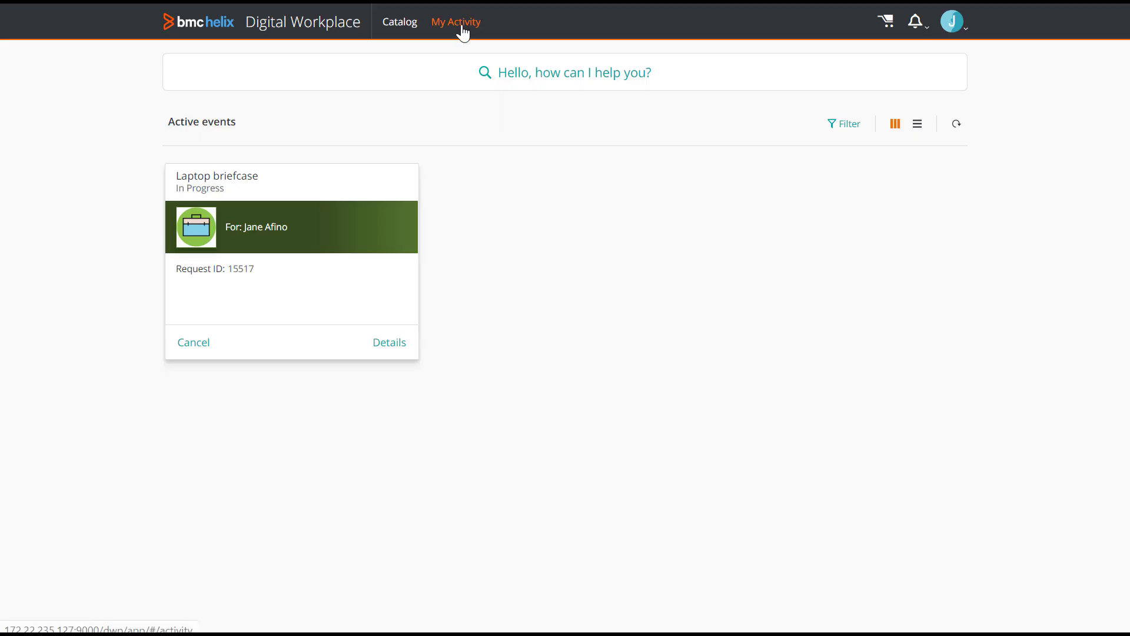